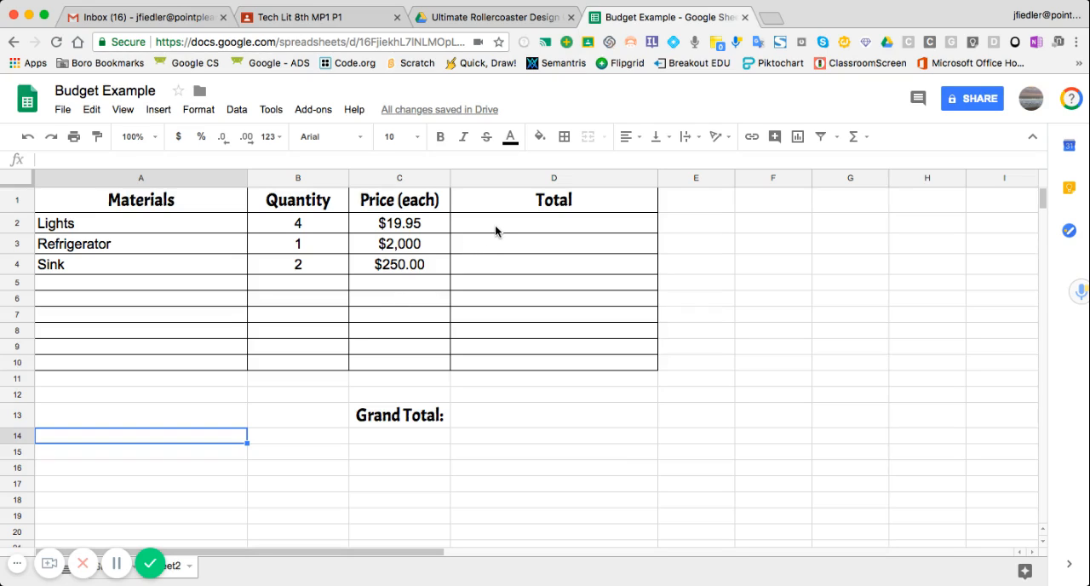
# Step: Enter a MULTIPLY formula in D2 that multiplies the lights' price C2 by their quantity B2
pyautogui.click(495, 224)
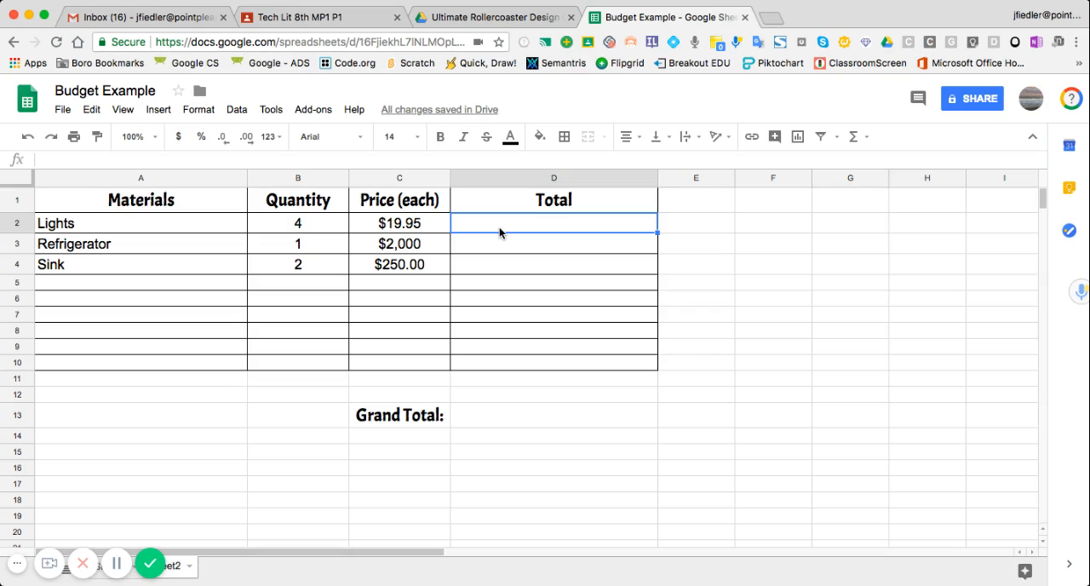
pyautogui.click(866, 142)
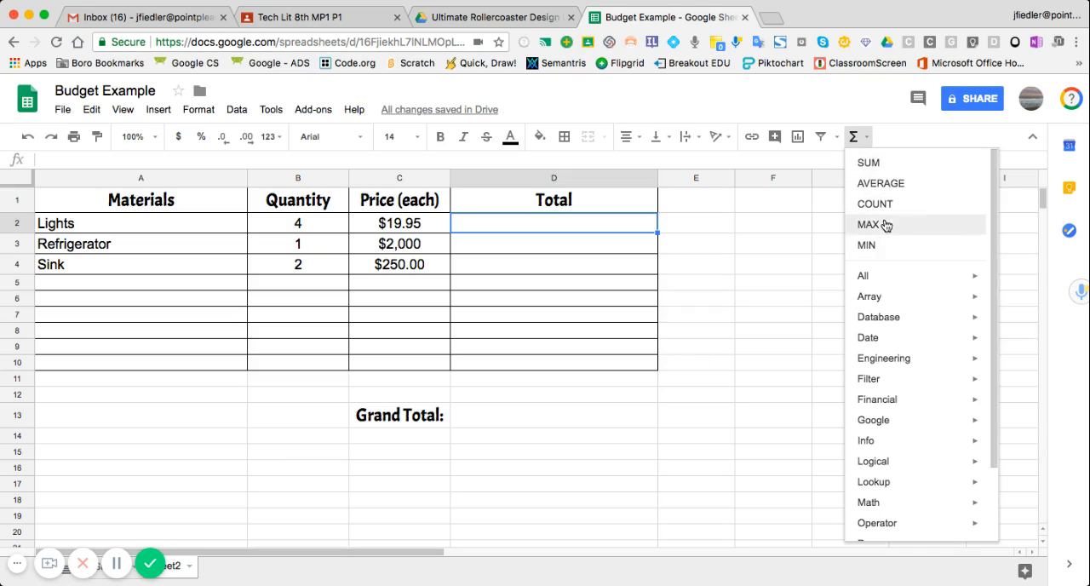
pyautogui.moveTo(870, 279)
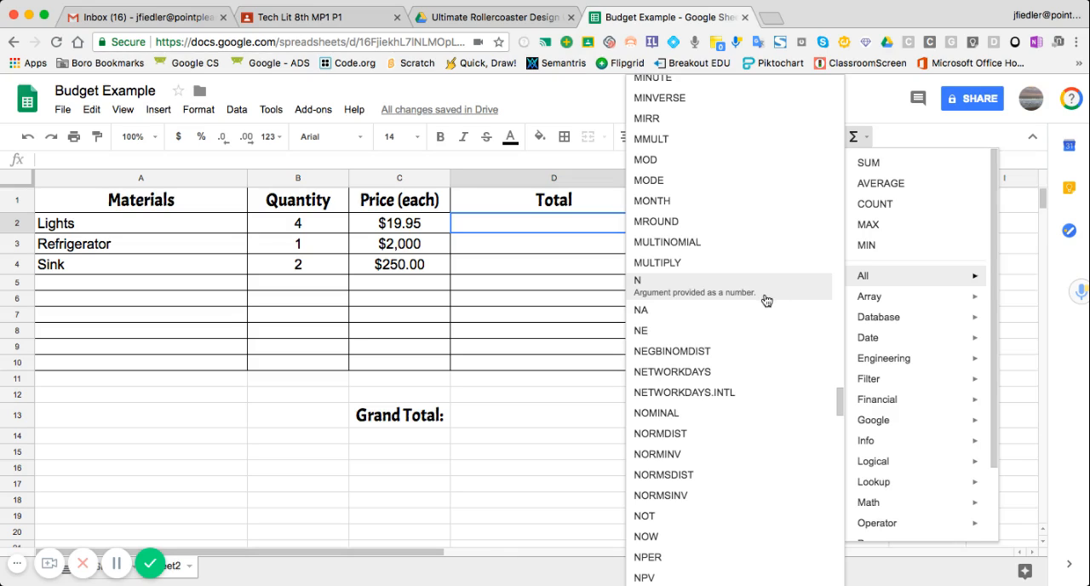
pyautogui.click(680, 262)
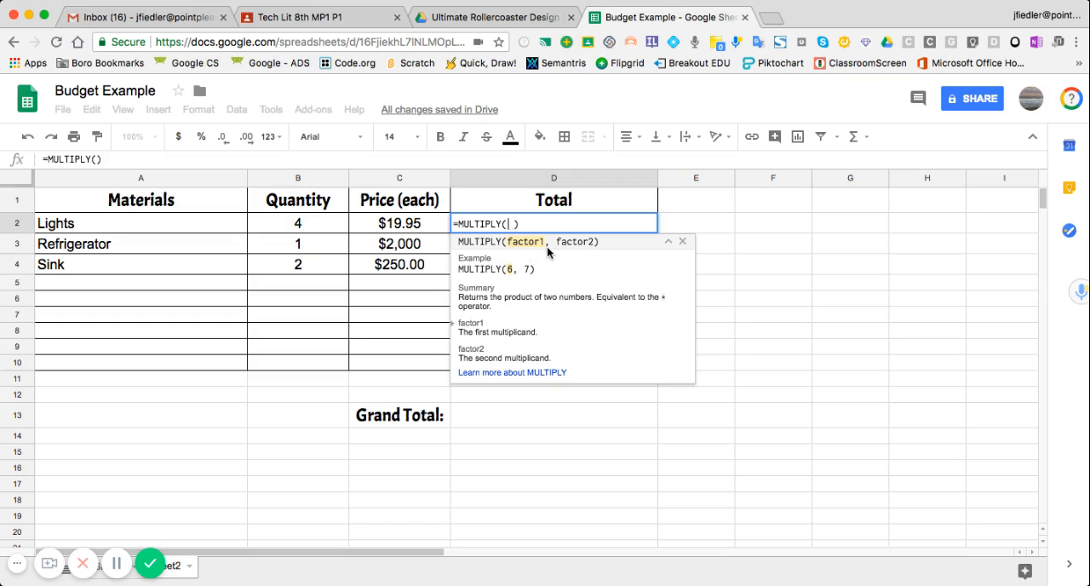
pyautogui.click(411, 225)
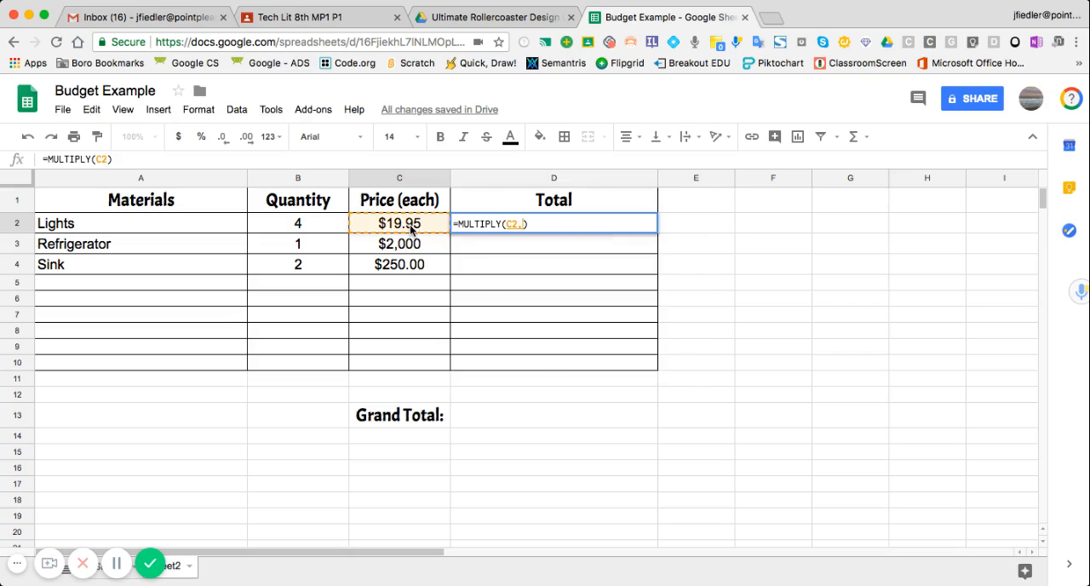
pyautogui.write(',')
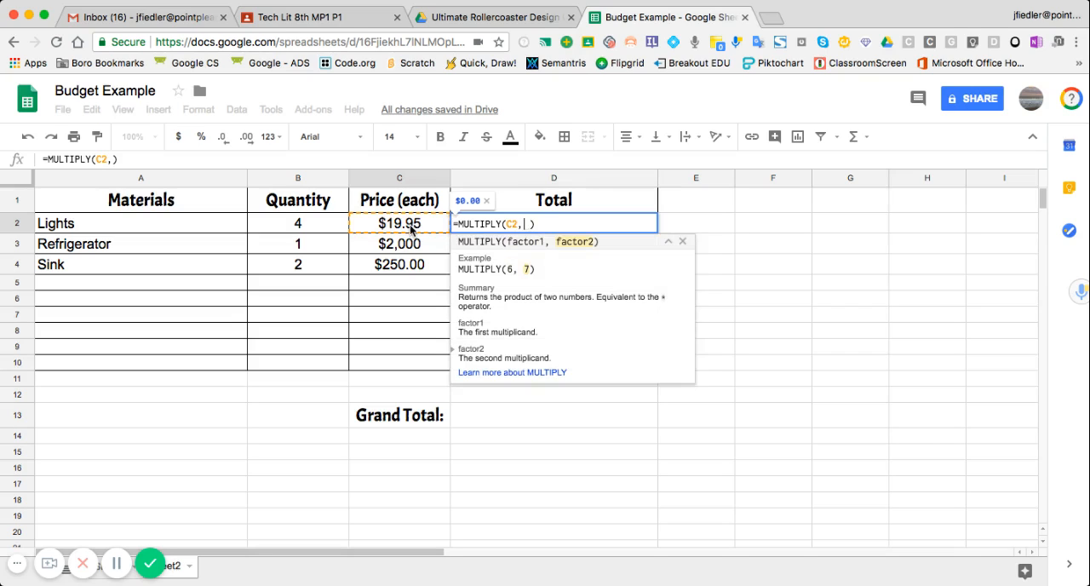
pyautogui.click(308, 227)
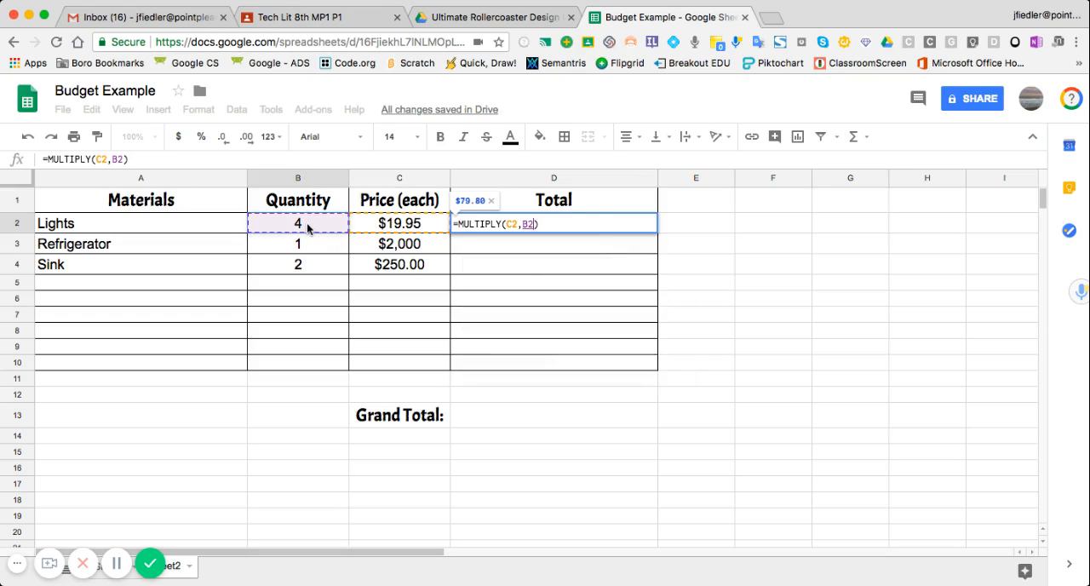
pyautogui.press('Return')
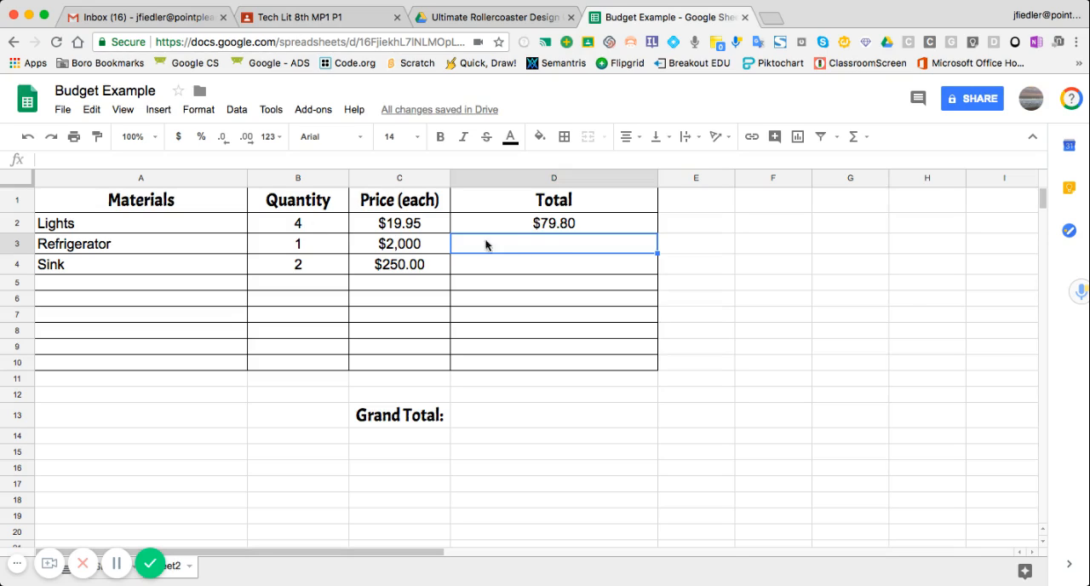
# Step: Change the lights' quantity in B2 to 5
pyautogui.click(306, 224)
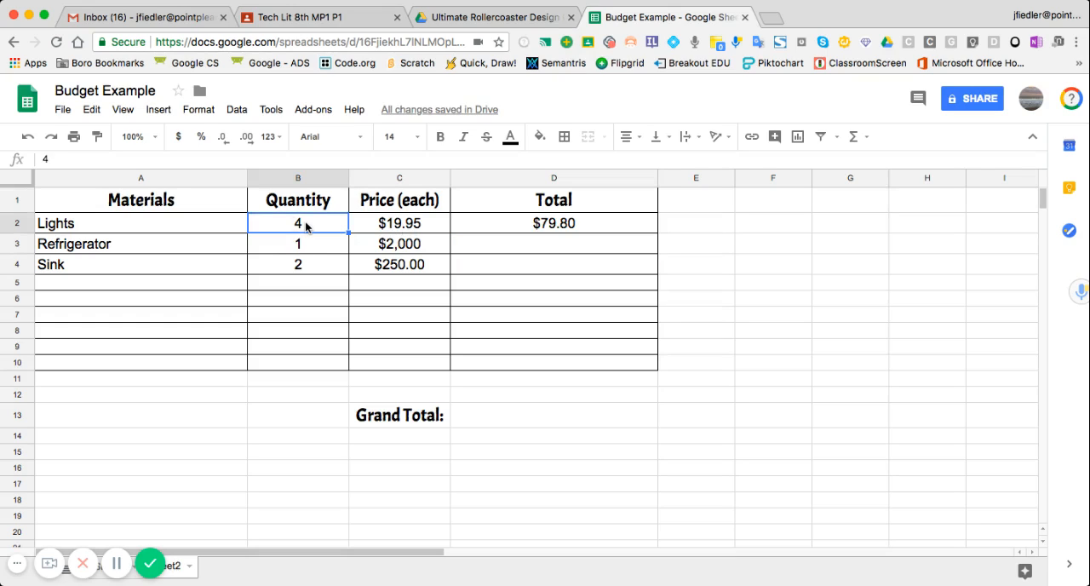
pyautogui.press('Delete')
pyautogui.write('5')
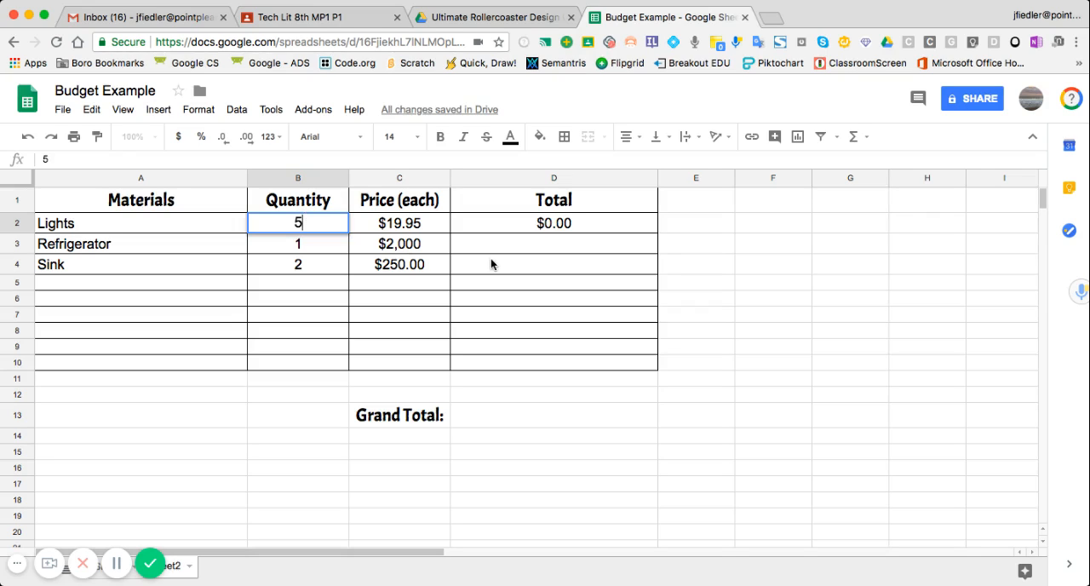
pyautogui.press('Return')
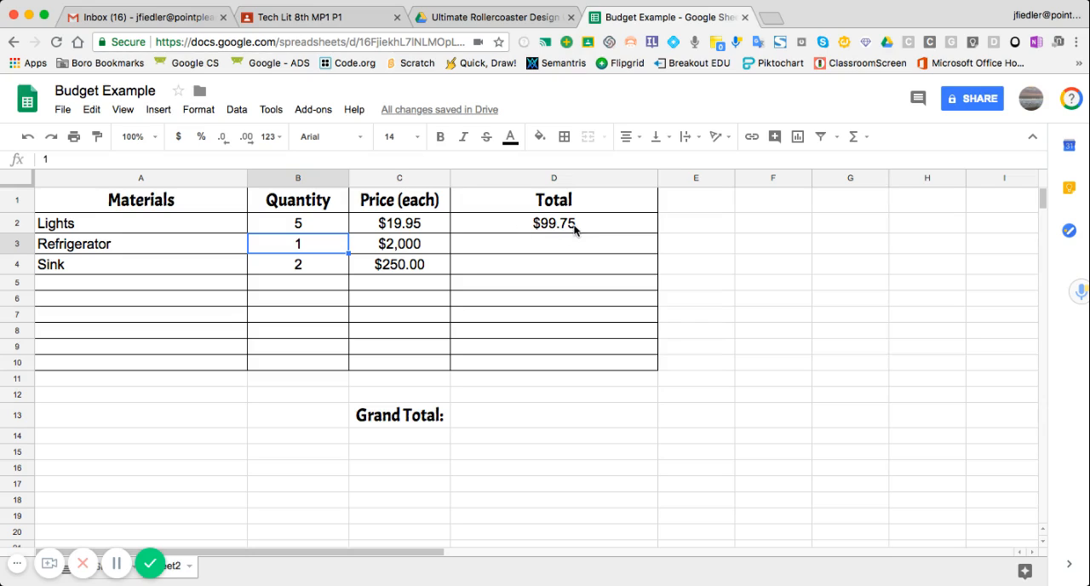
# Step: Enter a MULTIPLY formula in D3 that multiplies the refrigerator's price C3 by its quantity B3
pyautogui.click(487, 246)
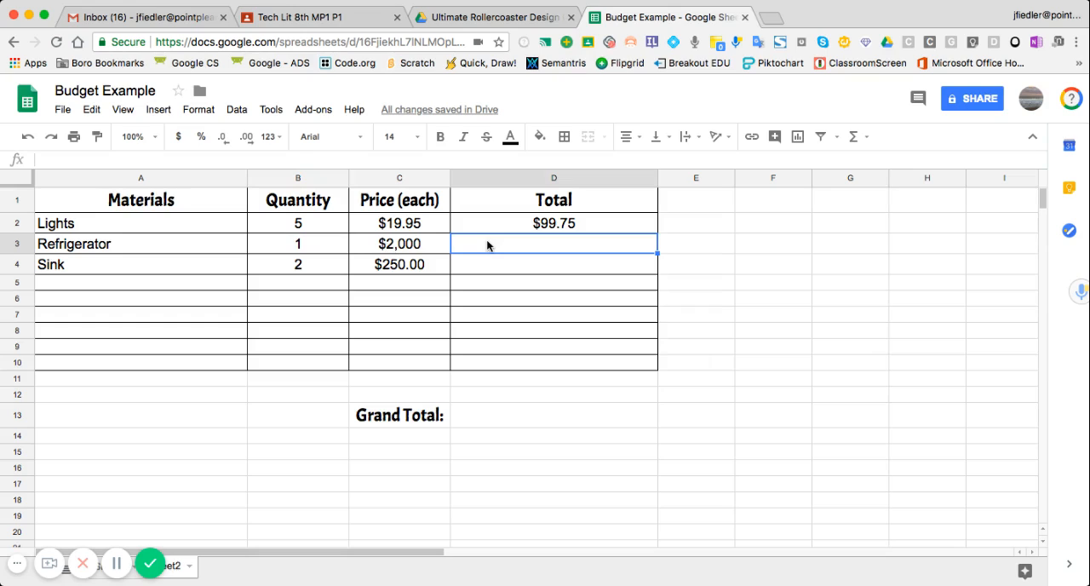
pyautogui.click(854, 140)
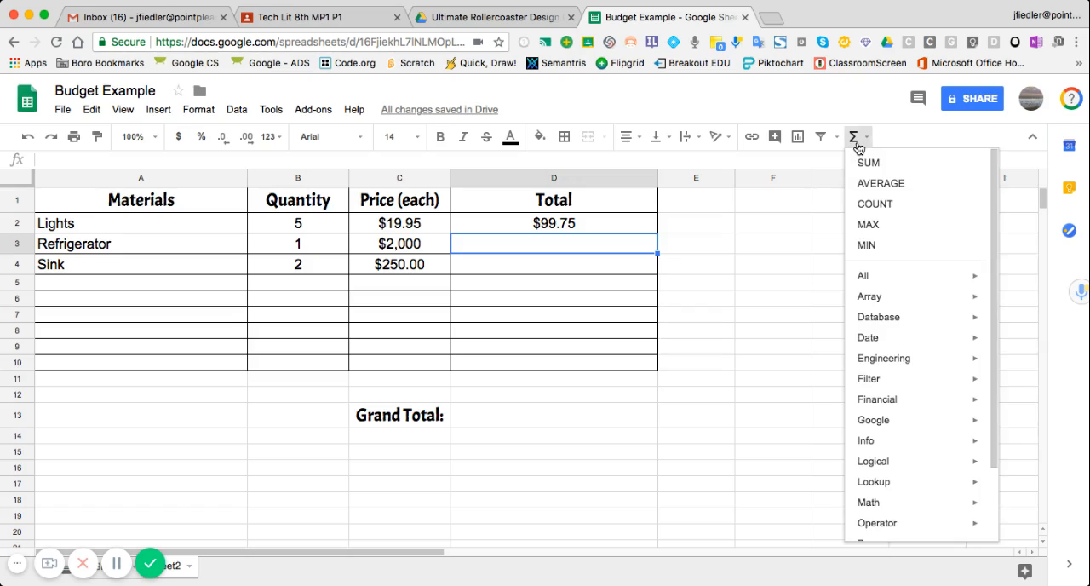
pyautogui.moveTo(851, 277)
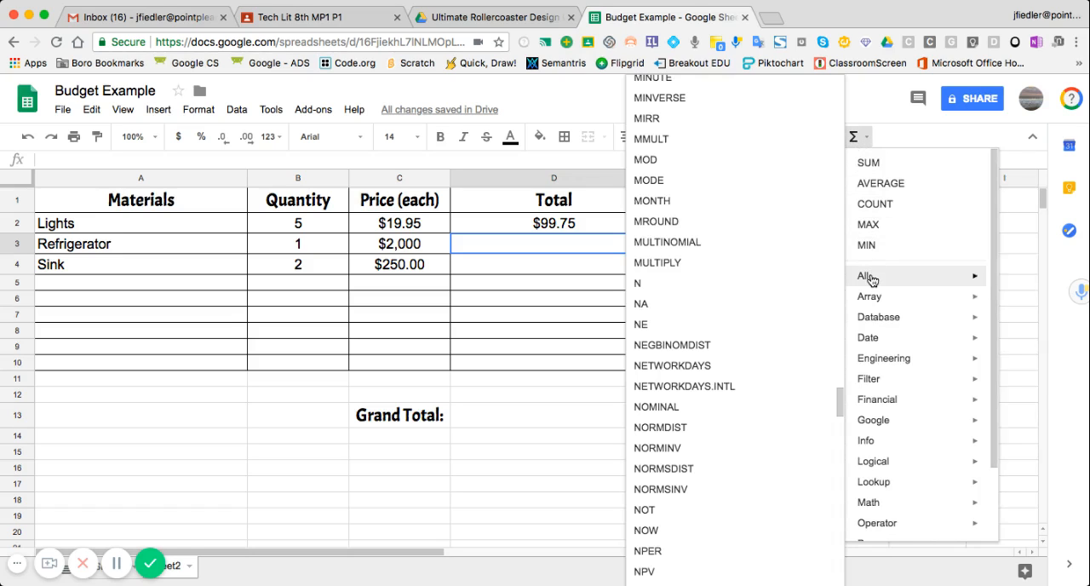
pyautogui.click(732, 266)
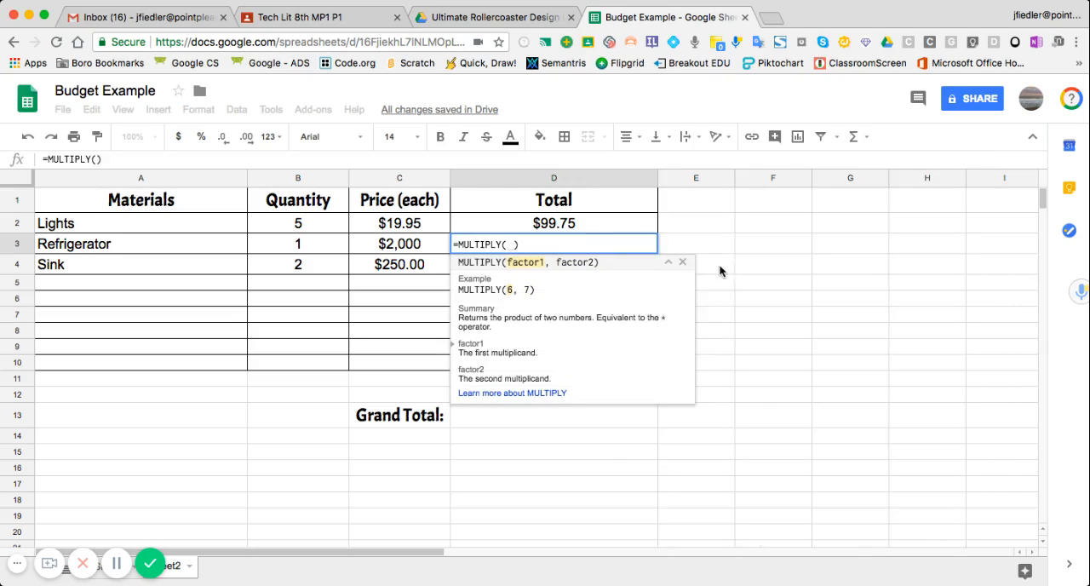
pyautogui.click(414, 247)
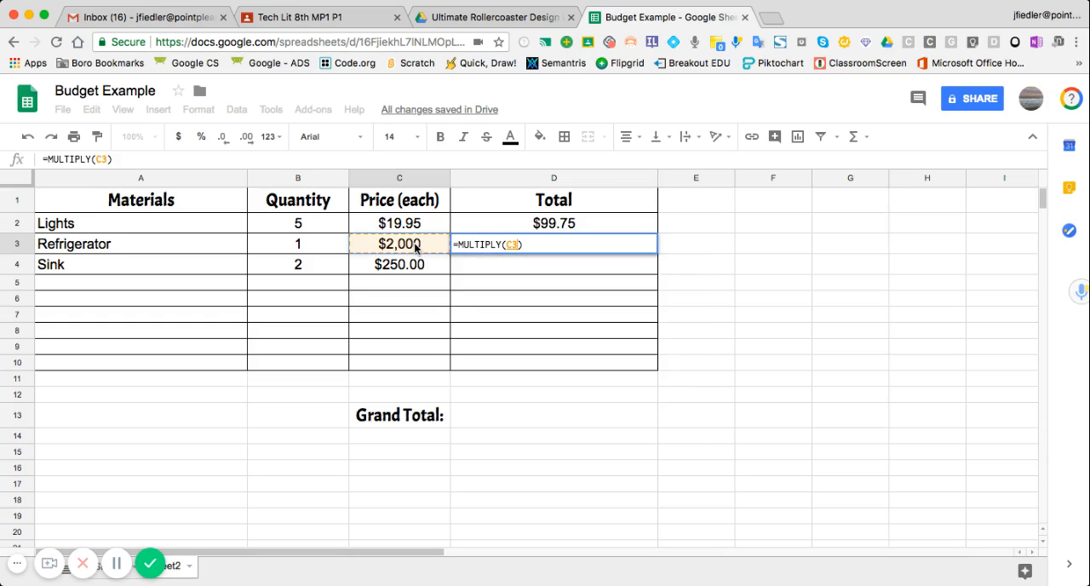
pyautogui.write(',')
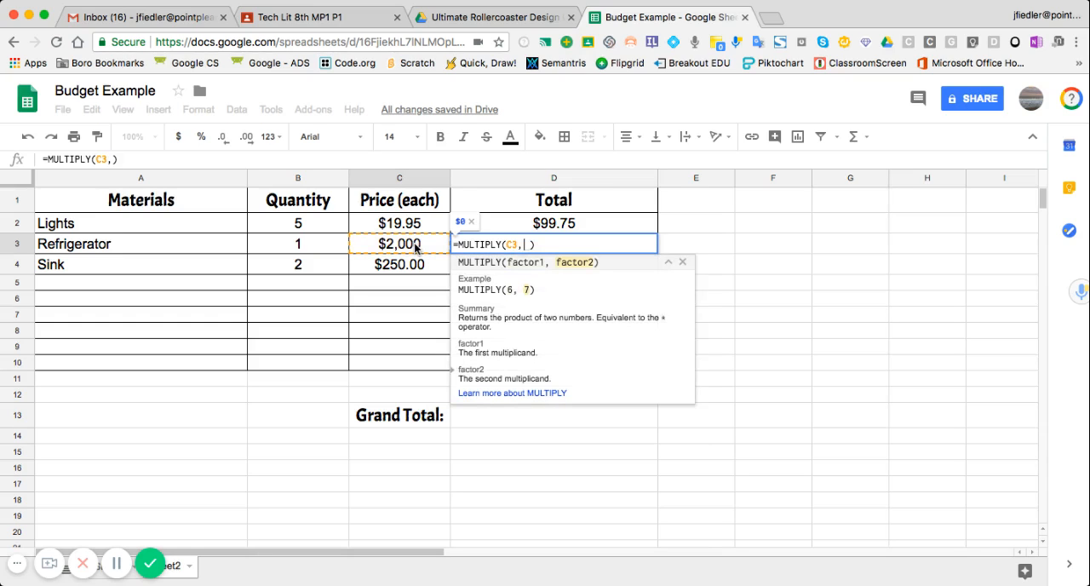
pyautogui.click(324, 247)
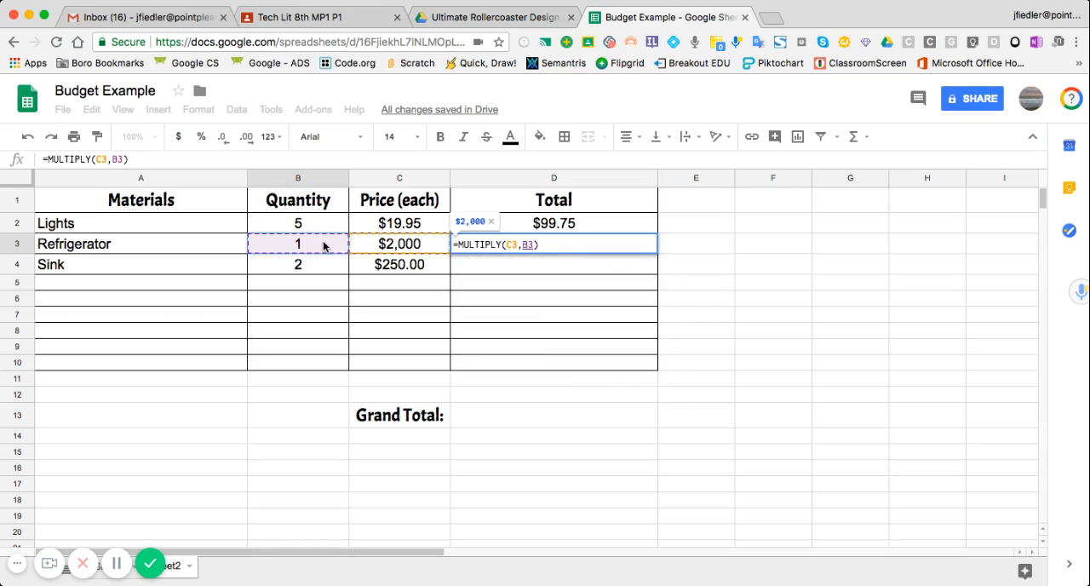
pyautogui.press('Return')
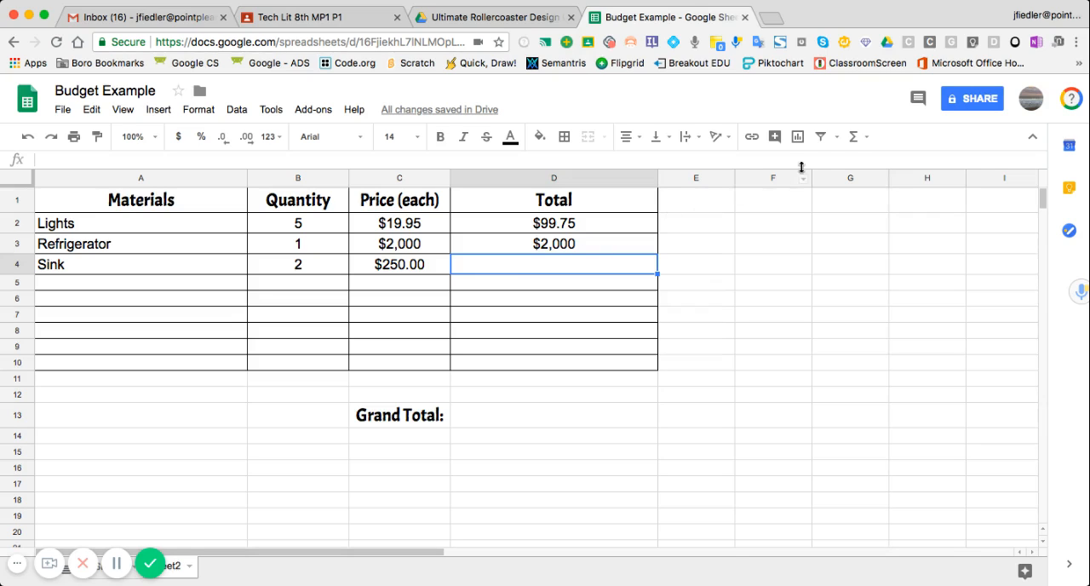
# Step: Enter a MULTIPLY formula in D4 that multiplies the sink's price C4 by its quantity B4
pyautogui.click(853, 137)
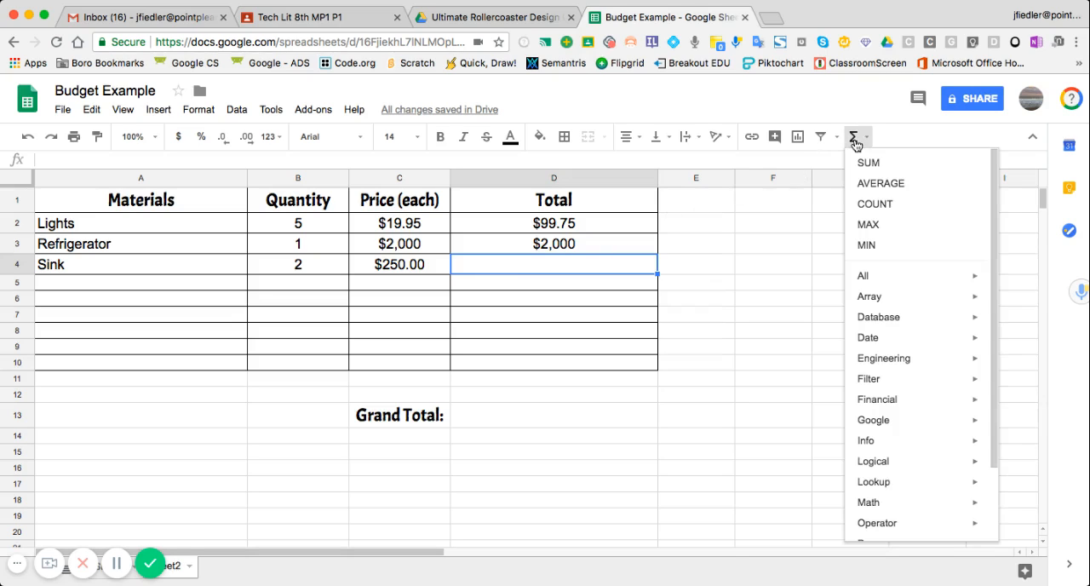
pyautogui.moveTo(863, 278)
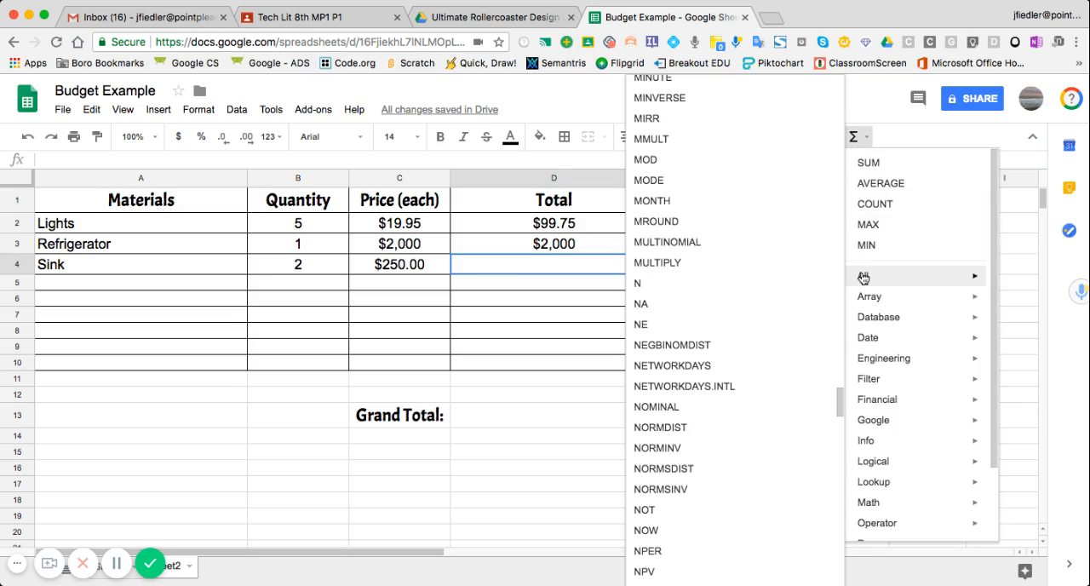
pyautogui.click(711, 269)
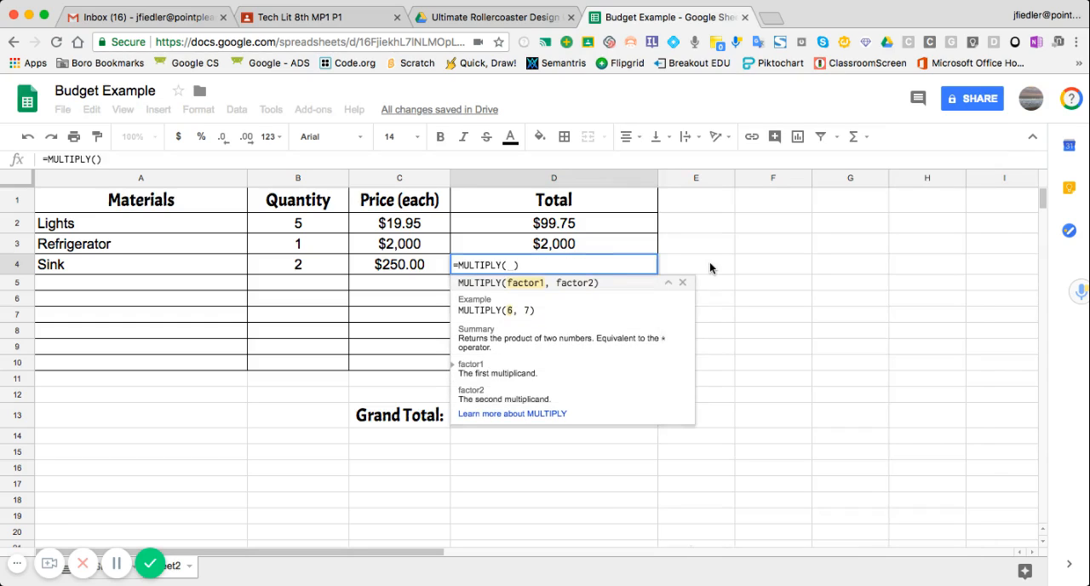
pyautogui.click(417, 266)
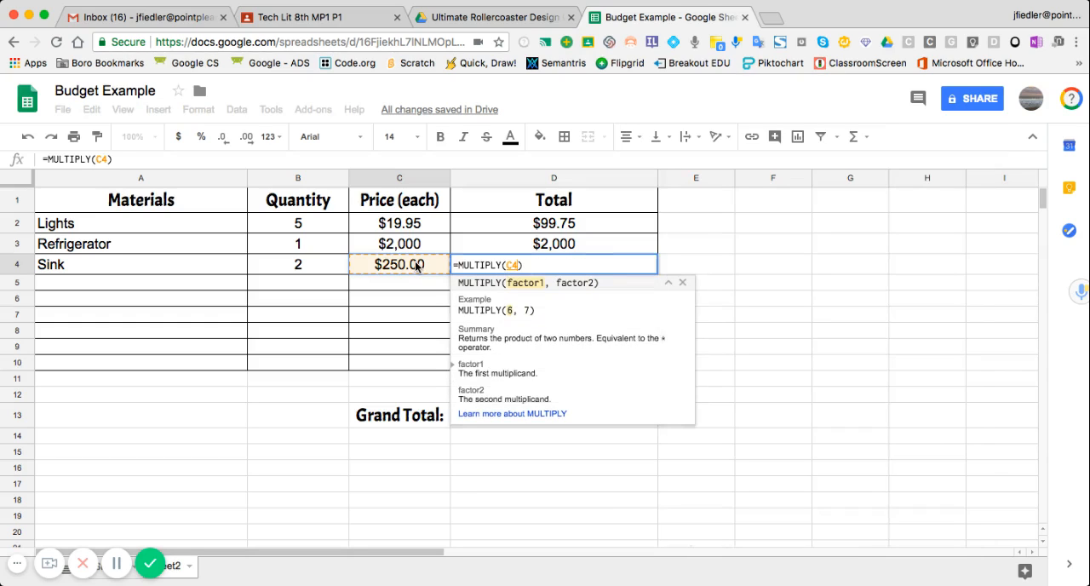
pyautogui.write(',')
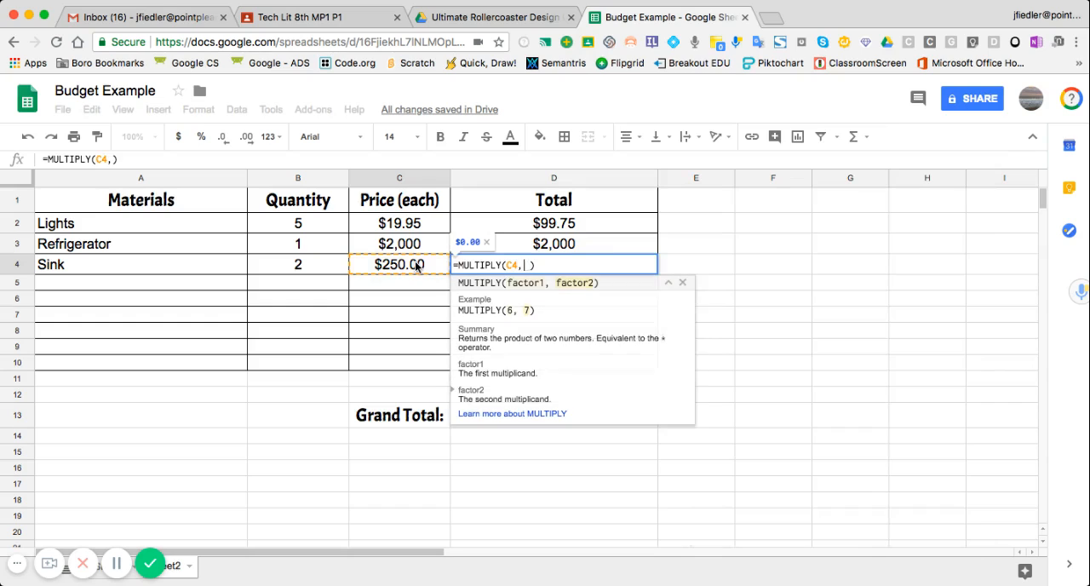
pyautogui.click(302, 267)
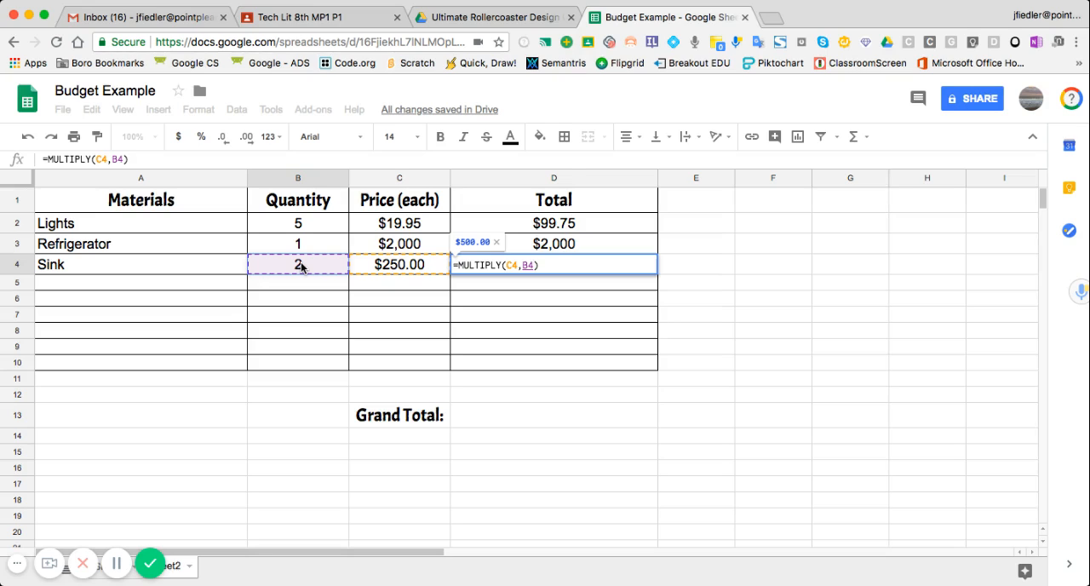
pyautogui.press('Return')
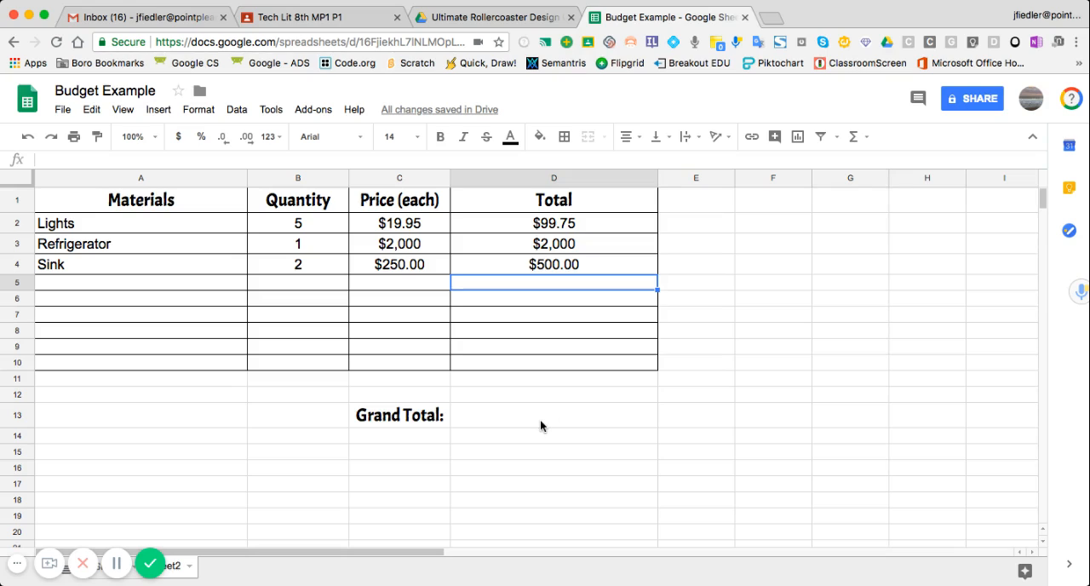
# Step: Insert a SUM formula in the Grand Total cell D13 adding the totals in D2:D4
pyautogui.click(492, 423)
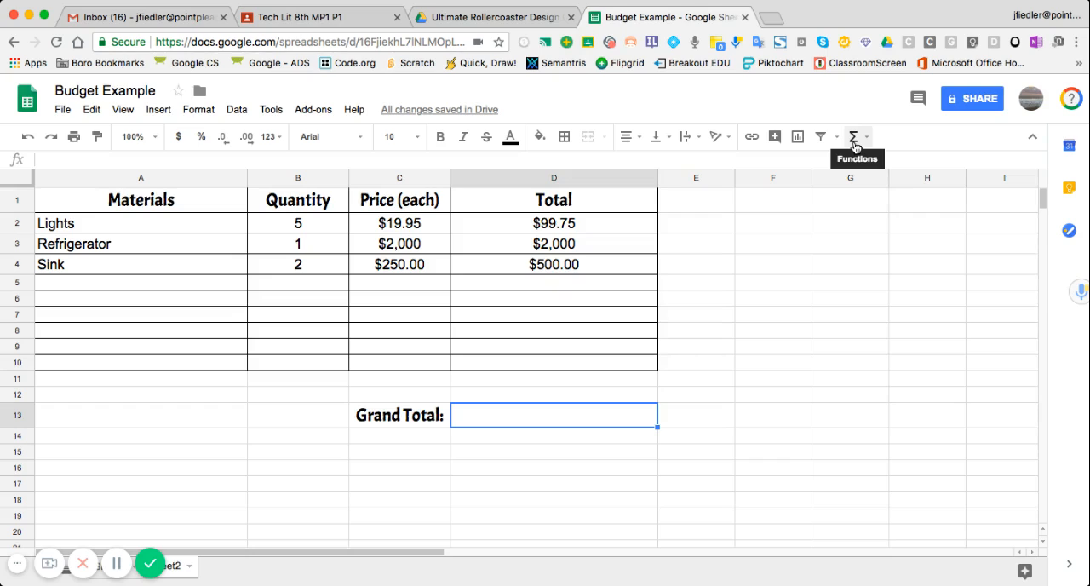
pyautogui.click(853, 139)
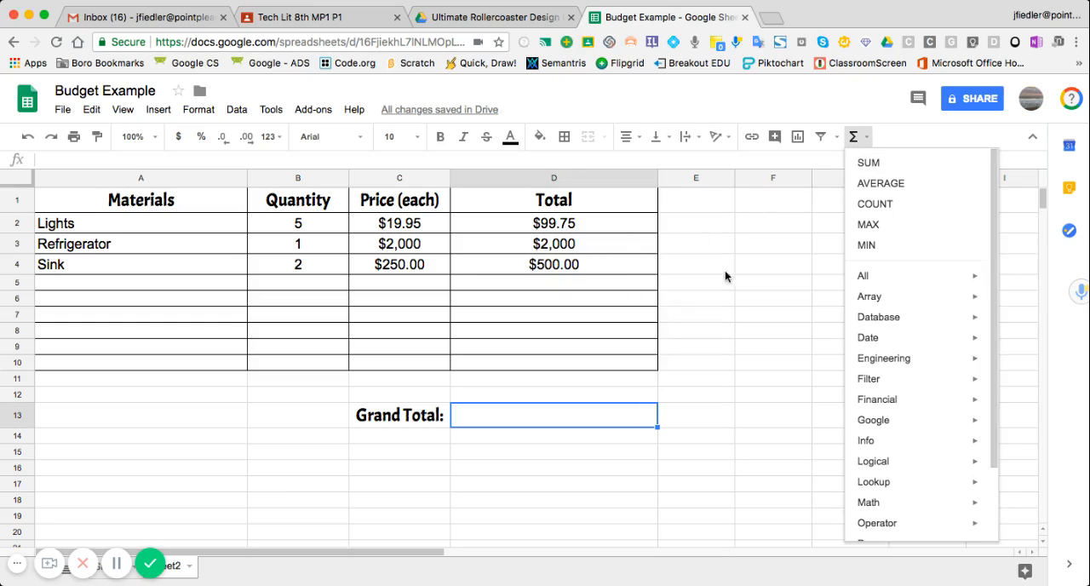
pyautogui.click(869, 163)
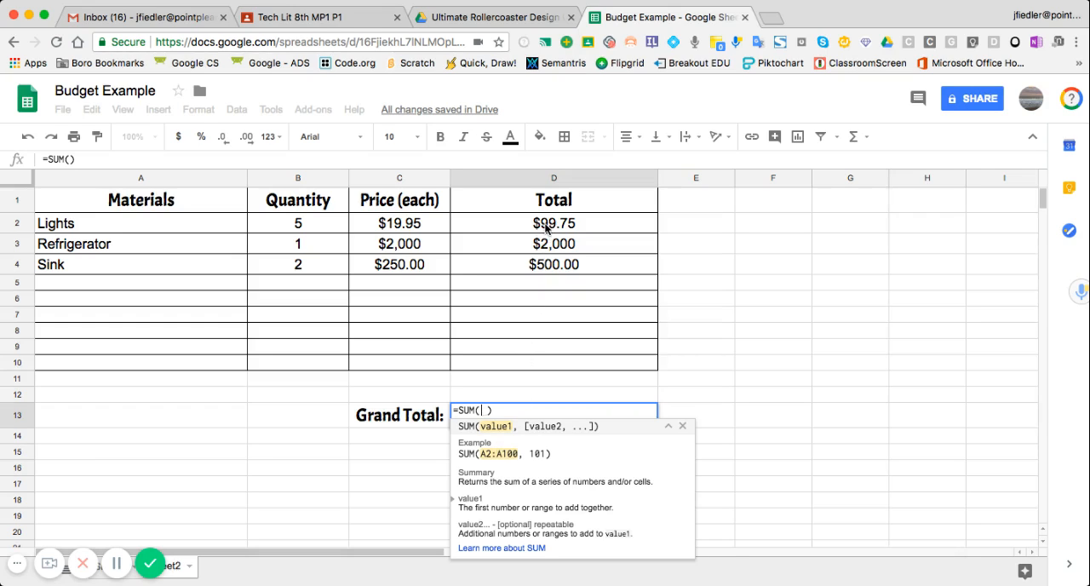
pyautogui.moveTo(546, 227); pyautogui.dragTo(546, 266)
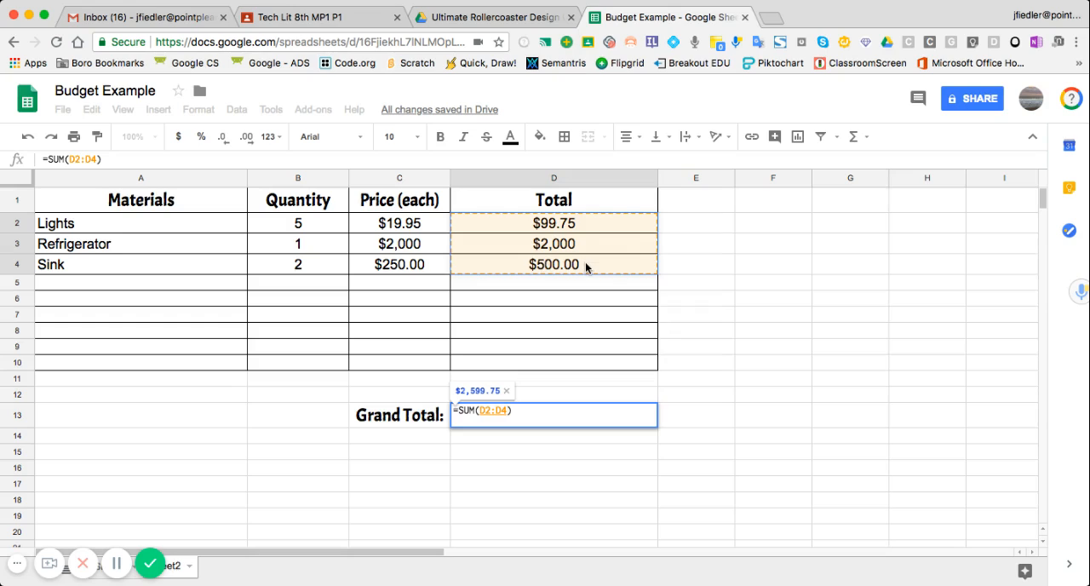
pyautogui.press('Return')
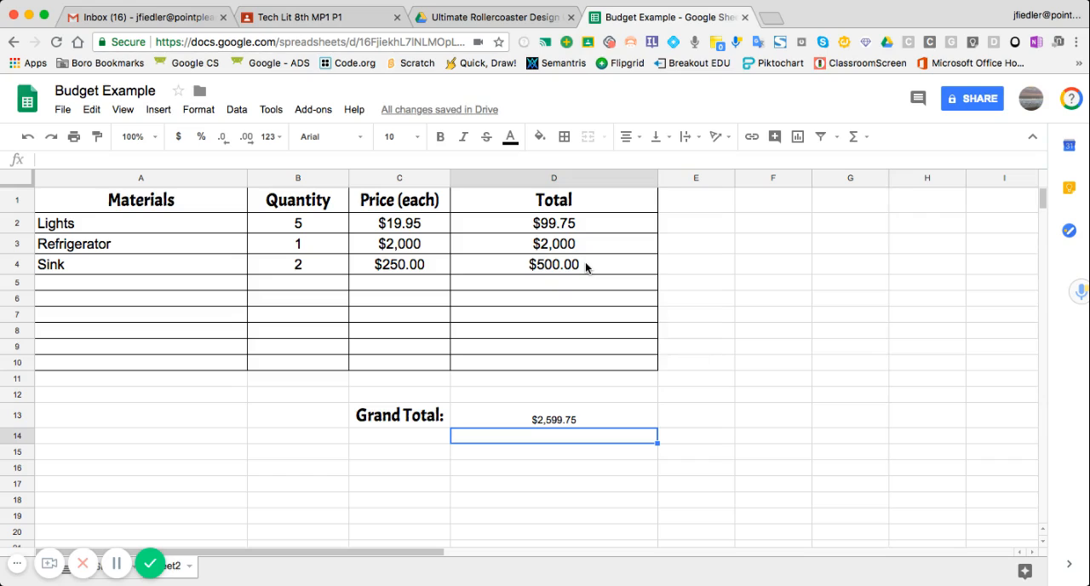
# Step: Set the font size of the Grand Total cell D13 to 14
pyautogui.click(597, 418)
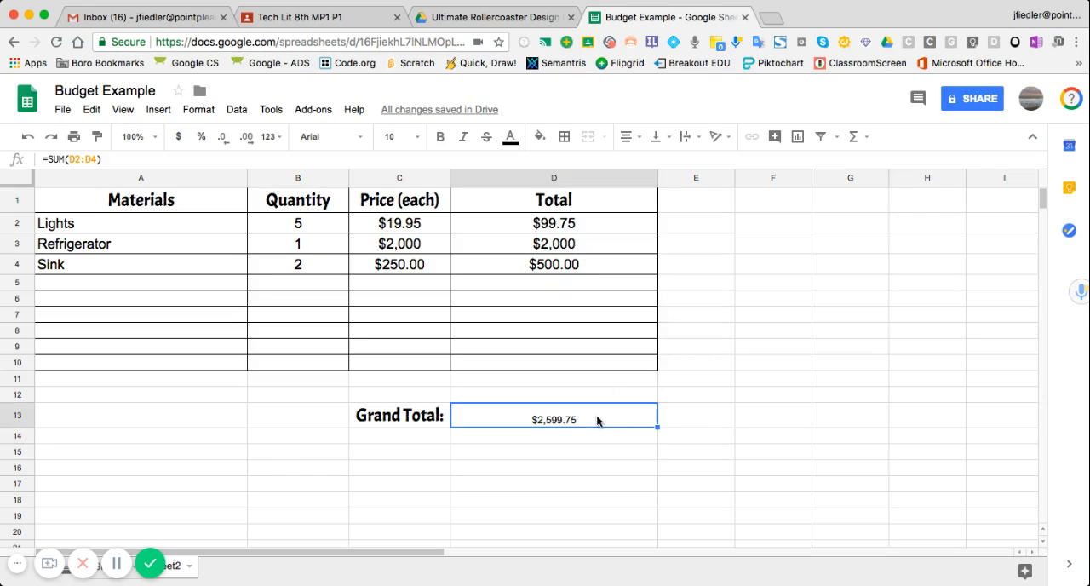
pyautogui.click(418, 139)
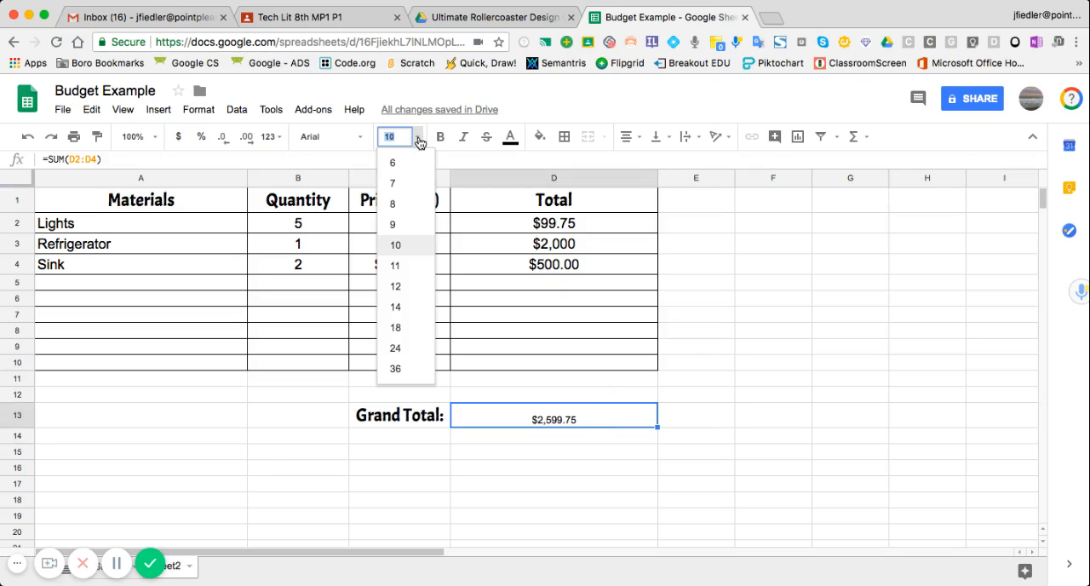
pyautogui.click(396, 306)
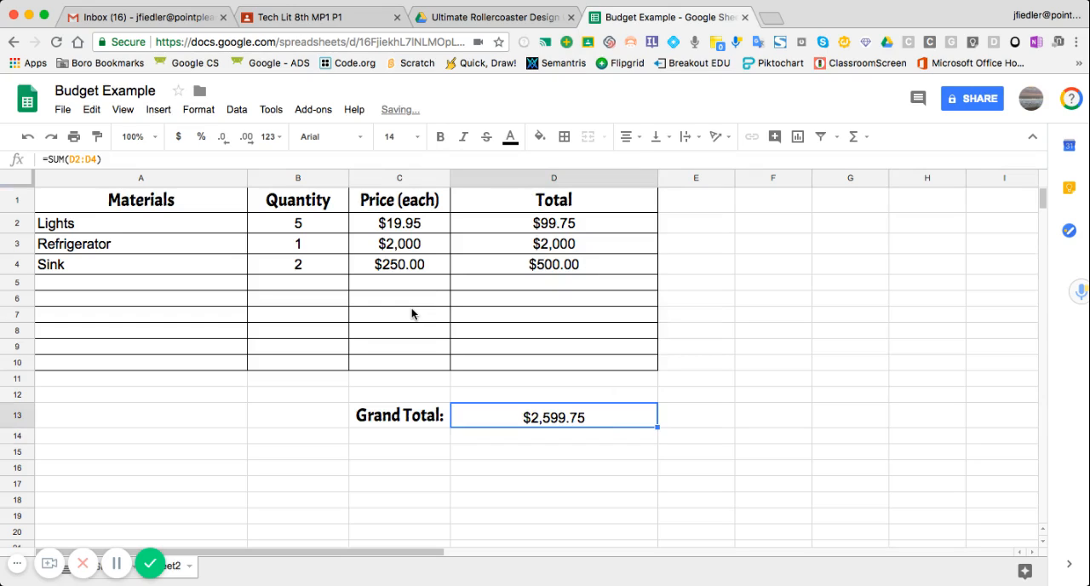